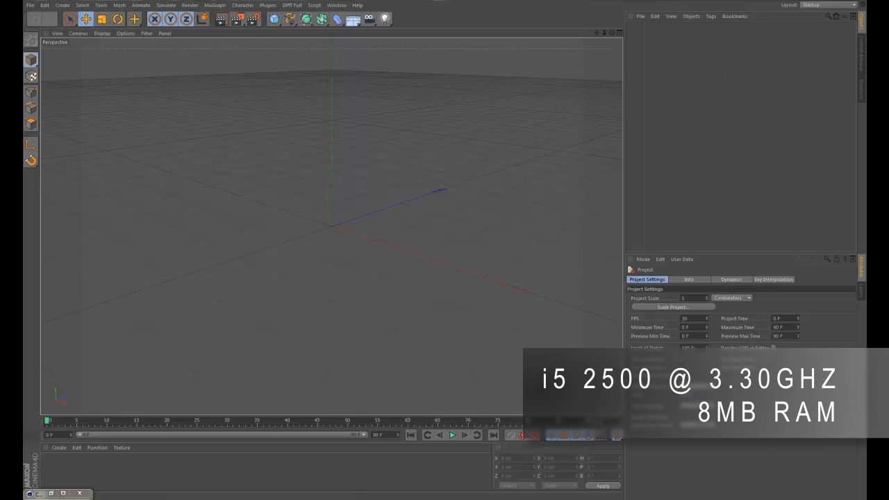
Step: Load the Caustics-Photon-02 scene from the Content Browser and minimize the browser
{"action": "left_click", "coordinate": [54, 496]}
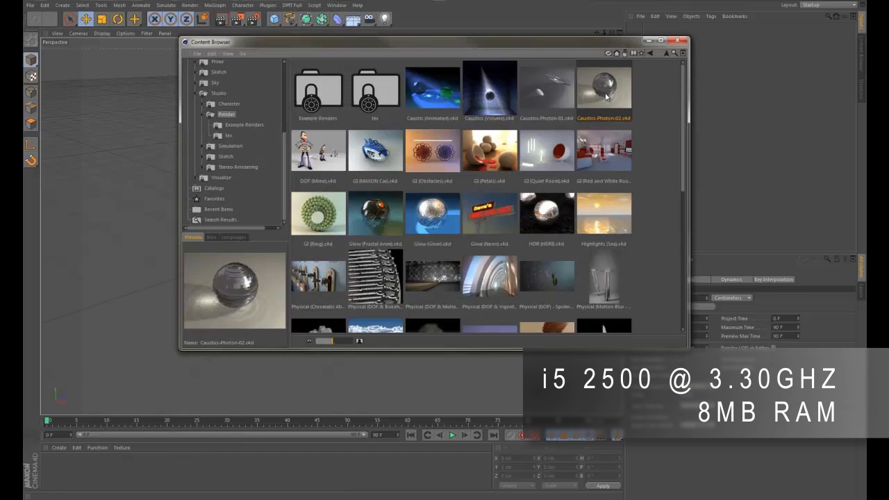
{"action": "double_click", "coordinate": [603, 88]}
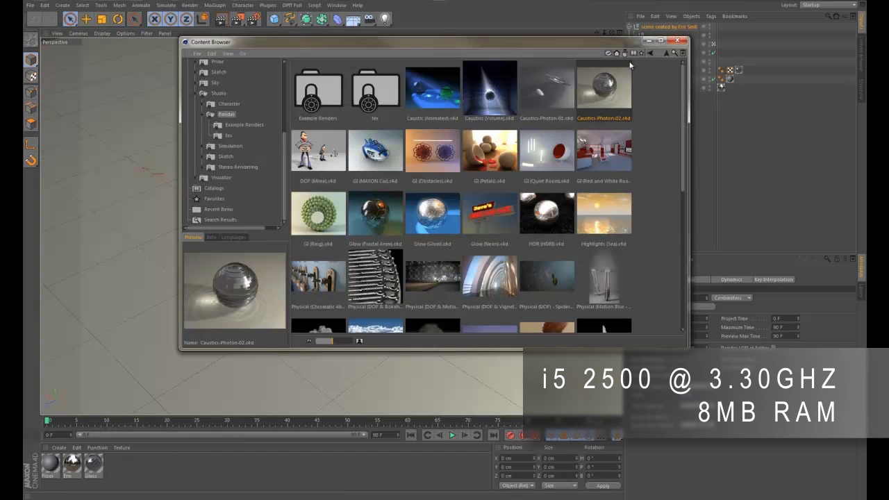
{"action": "left_click", "coordinate": [660, 41]}
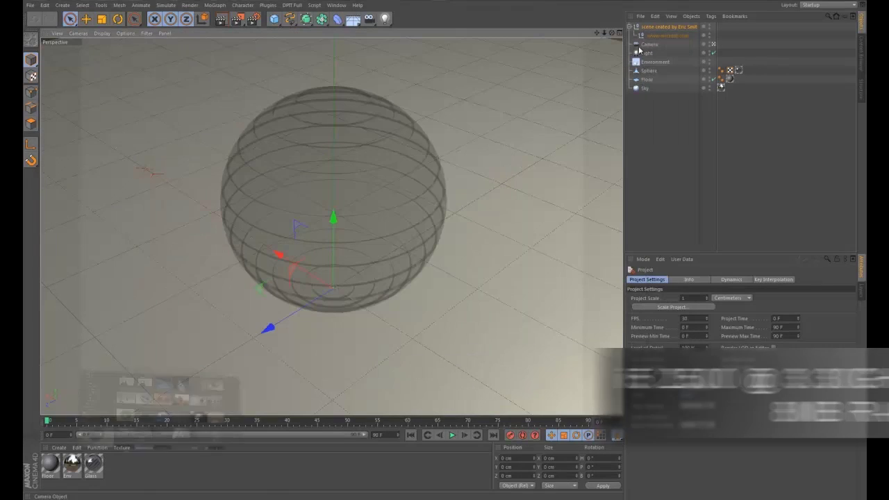
Step: Render the sphere to the Picture Viewer and widen the viewer and History panel to show the 00:00:11 time
{"action": "left_click", "coordinate": [238, 21]}
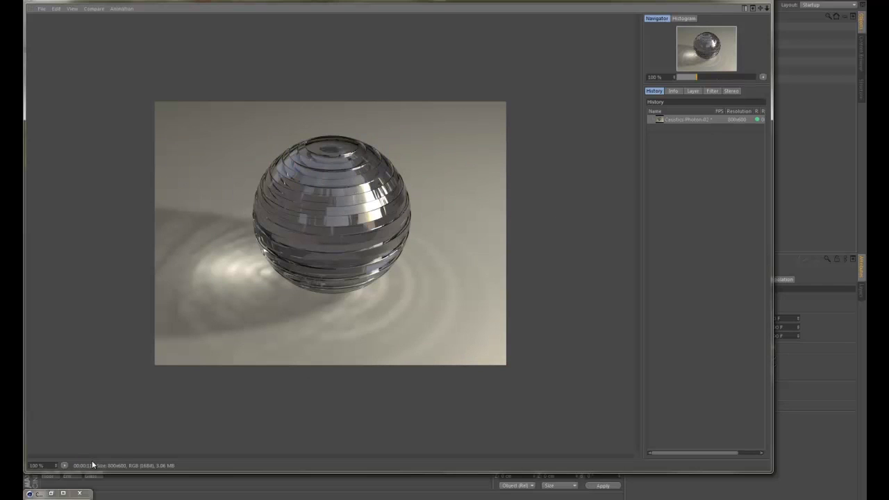
{"action": "left_click_drag", "start_coordinate": [771, 132], "coordinate": [843, 139]}
{"action": "left_click_drag", "start_coordinate": [713, 152], "coordinate": [684, 151]}
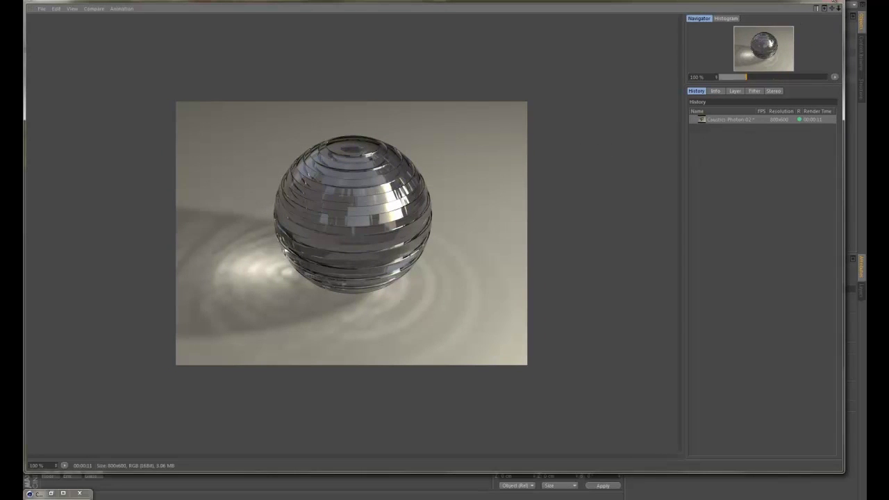
Step: Close the Picture Viewer and load the GI (Quiet Room) scene from the Content Browser
{"action": "left_click", "coordinate": [837, 3]}
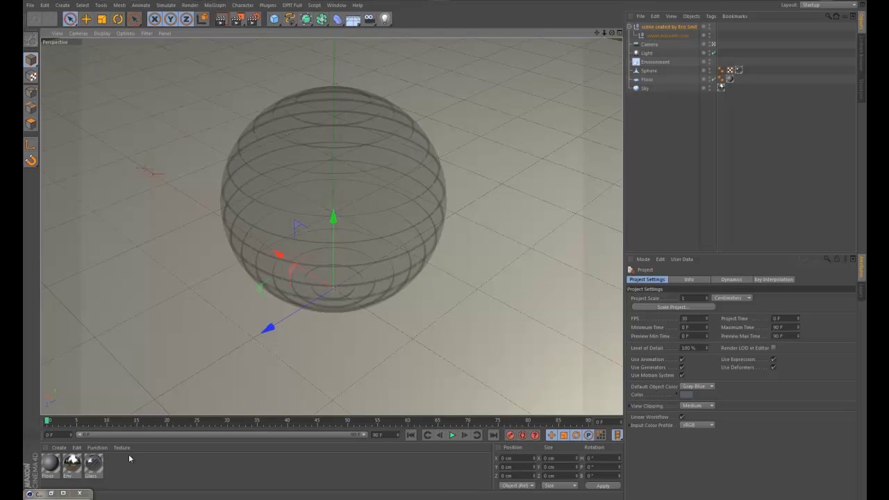
{"action": "left_click", "coordinate": [51, 493]}
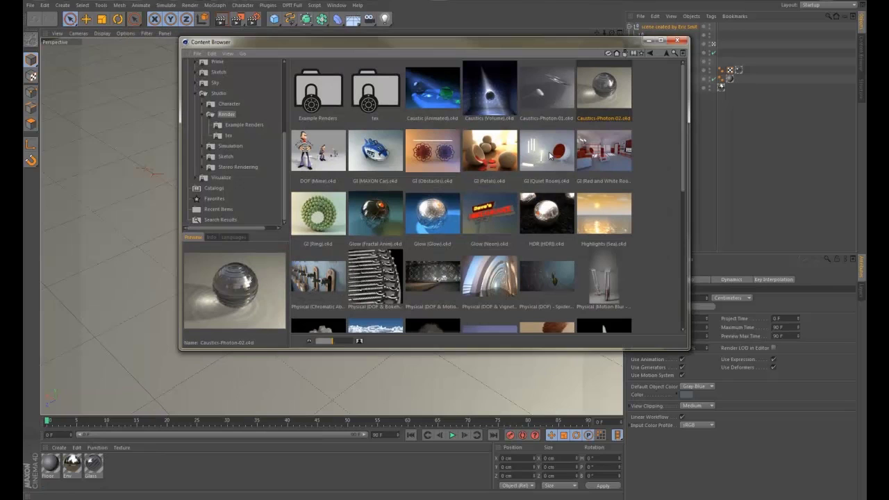
{"action": "double_click", "coordinate": [543, 156]}
{"action": "left_click", "coordinate": [653, 41]}
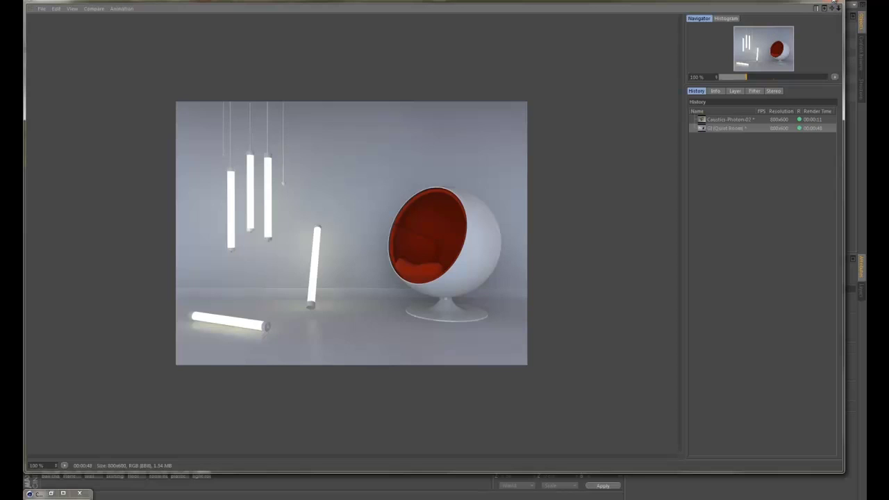
Step: Close the Picture Viewer and load the SSS Henry scene from the Content Browser via Shift+F8
{"action": "left_click", "coordinate": [837, 3]}
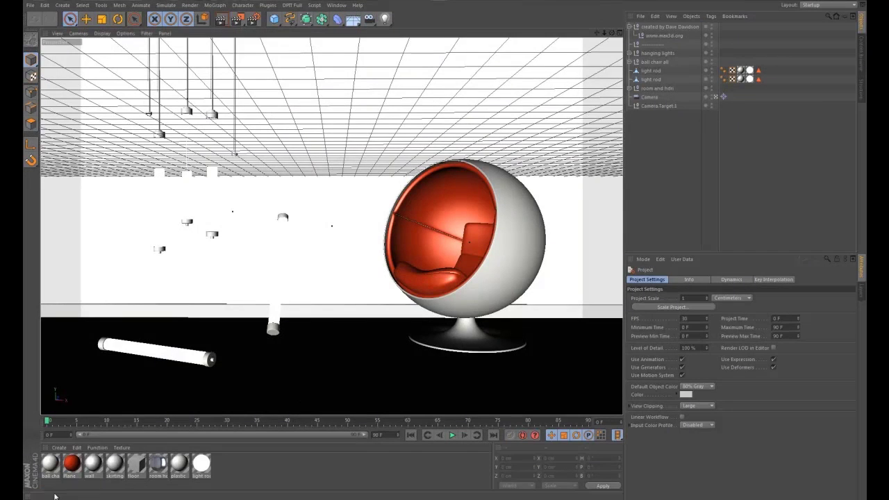
{"action": "key", "text": "shift+F8"}
{"action": "scroll", "coordinate": [659, 275], "scroll_direction": "down", "scroll_amount": 5}
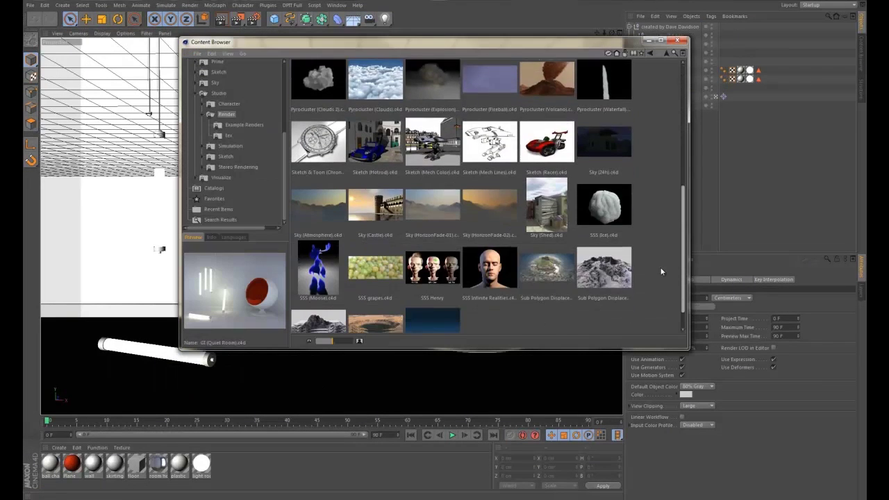
{"action": "scroll", "coordinate": [660, 275], "scroll_direction": "down", "scroll_amount": 1}
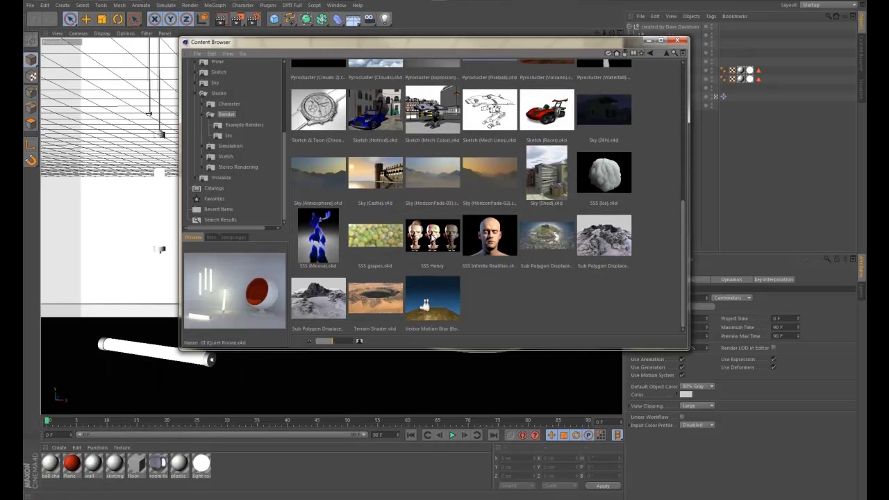
{"action": "double_click", "coordinate": [432, 236]}
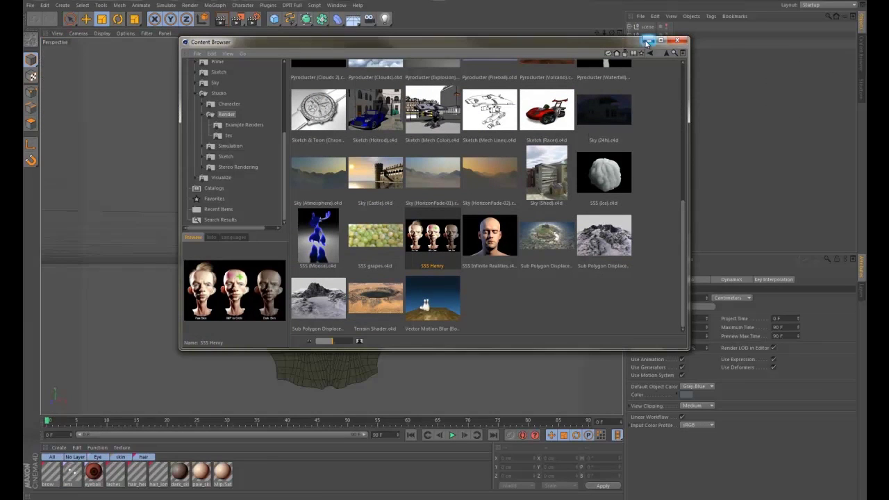
{"action": "left_click", "coordinate": [646, 41]}
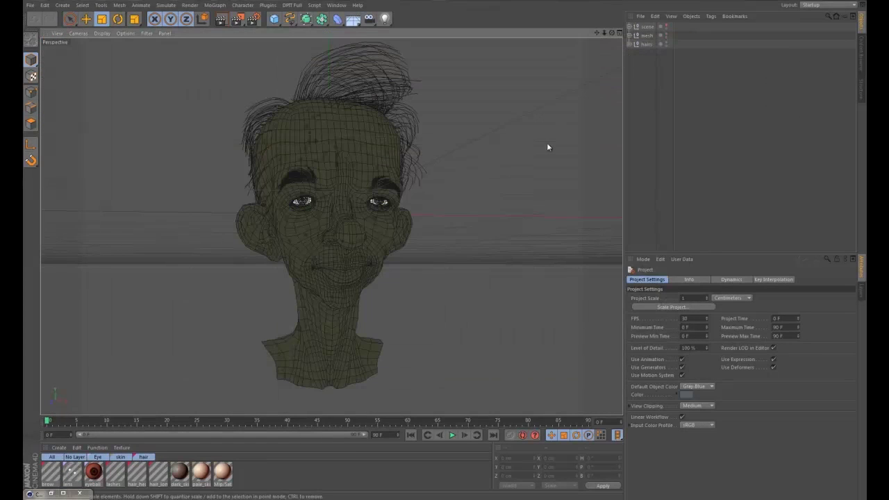
Step: Render the SSS Henry head scene to the Picture Viewer, finishing in 00:01:16
{"action": "left_click", "coordinate": [237, 19]}
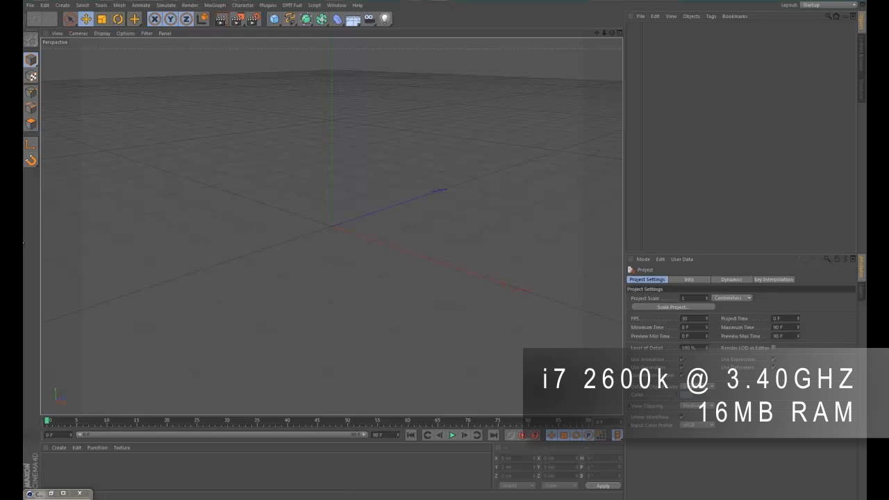
Step: Reload the Caustics-Photon-02 scene from the Content Browser and hide the browser
{"action": "left_click", "coordinate": [62, 493]}
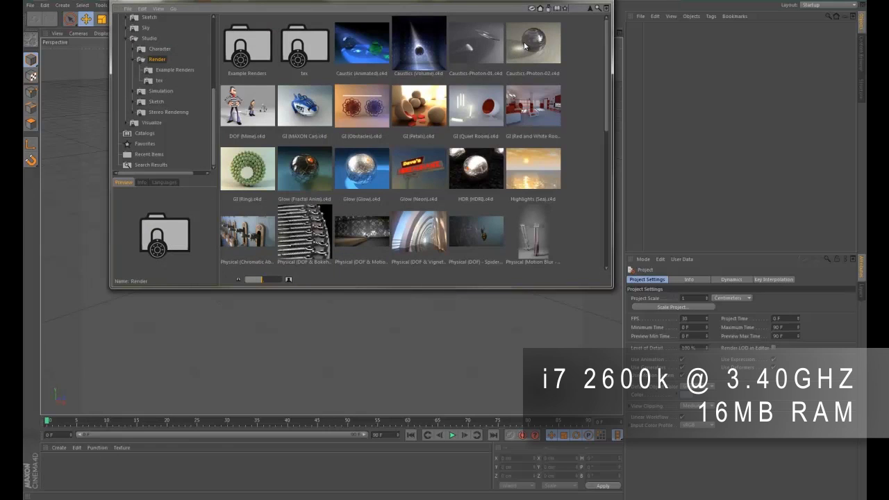
{"action": "double_click", "coordinate": [526, 46]}
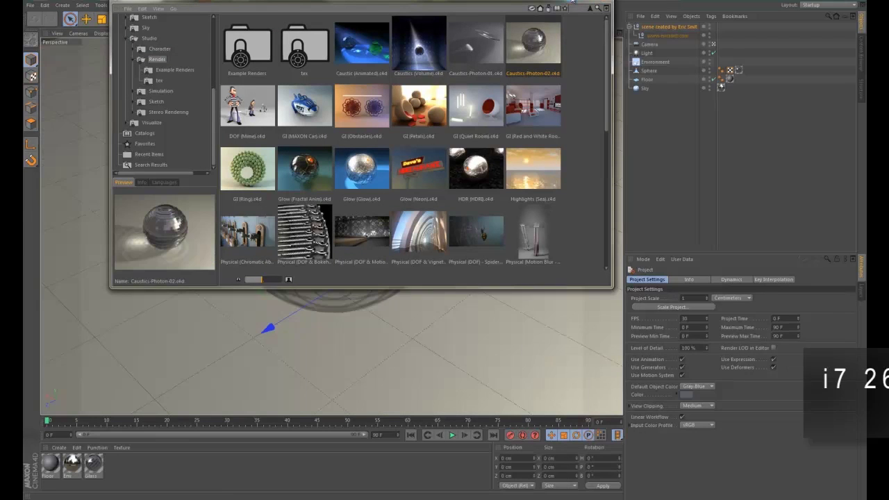
{"action": "left_click", "coordinate": [599, 8]}
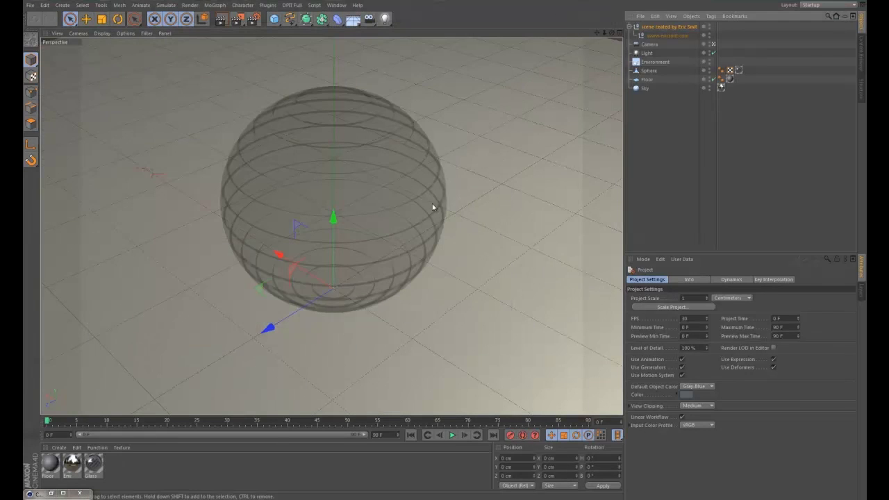
Step: Render the sphere with Shift+R and enlarge the viewer and History panel to show 00:00:07
{"action": "key", "text": "shift+r"}
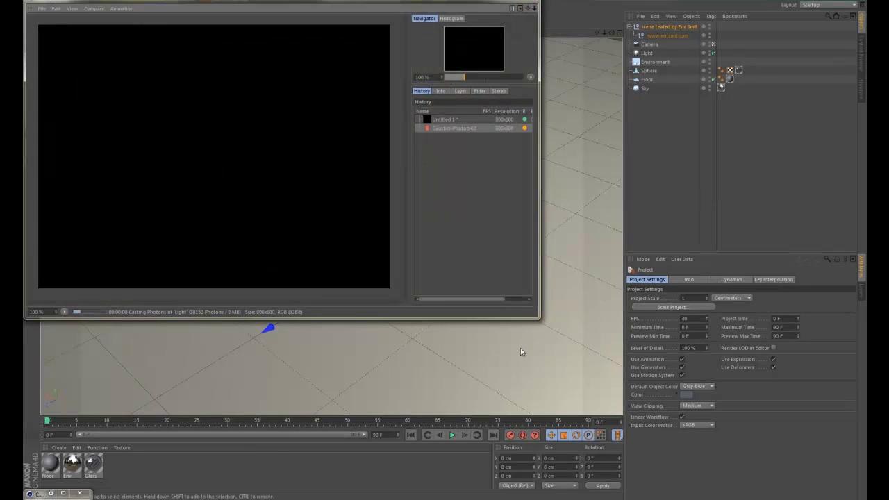
{"action": "left_click_drag", "start_coordinate": [539, 318], "coordinate": [739, 433]}
{"action": "left_click_drag", "start_coordinate": [608, 146], "coordinate": [575, 148]}
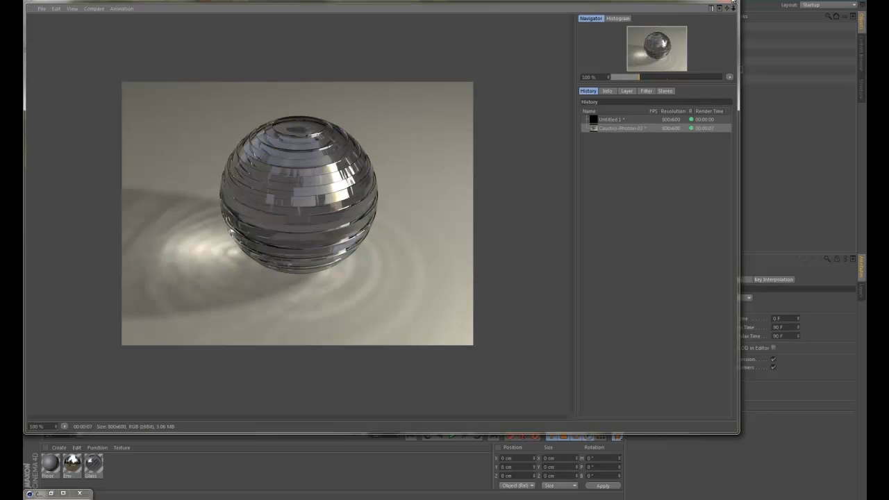
Step: Close the viewer, load GI (Quiet Room) and render it to the Picture Viewer in 00:00:28
{"action": "left_click", "coordinate": [728, 7]}
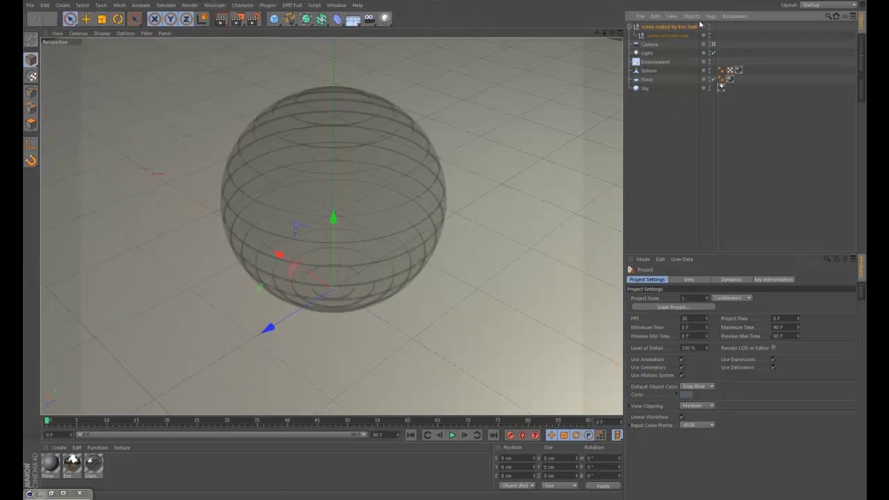
{"action": "left_click", "coordinate": [51, 492]}
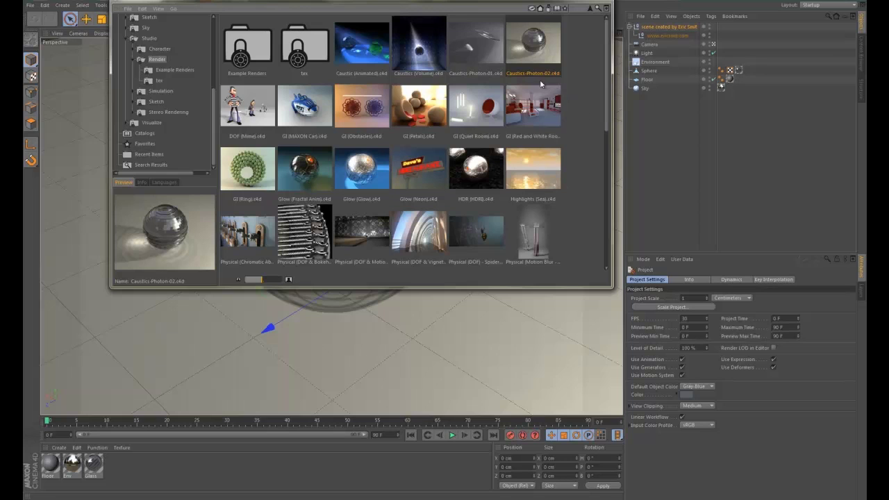
{"action": "double_click", "coordinate": [471, 112]}
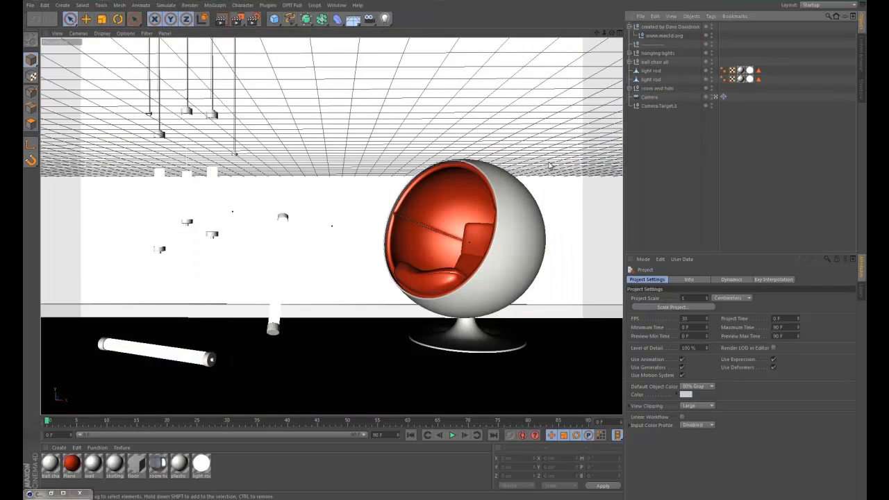
{"action": "left_click", "coordinate": [236, 19]}
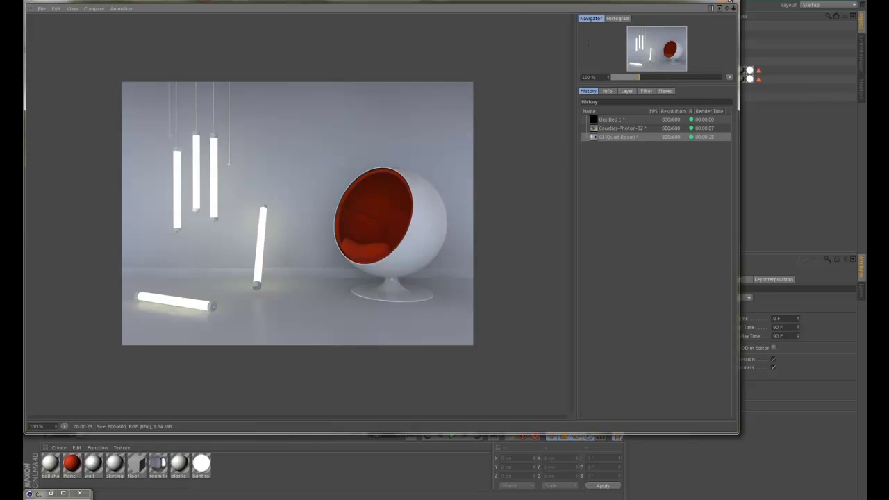
Step: Close the Quiet Room render and load the SSS Henry scene from the Content Browser
{"action": "left_click", "coordinate": [727, 7]}
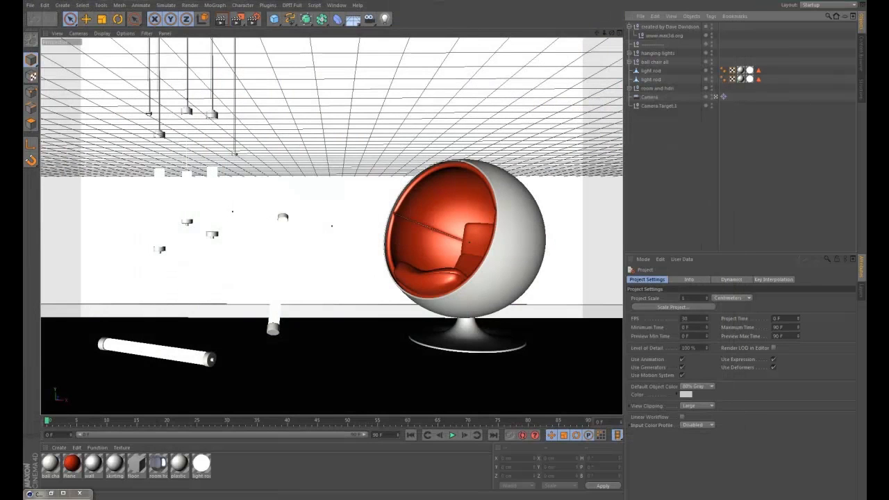
{"action": "left_click", "coordinate": [51, 493]}
{"action": "scroll", "coordinate": [499, 164], "scroll_direction": "down", "scroll_amount": 5}
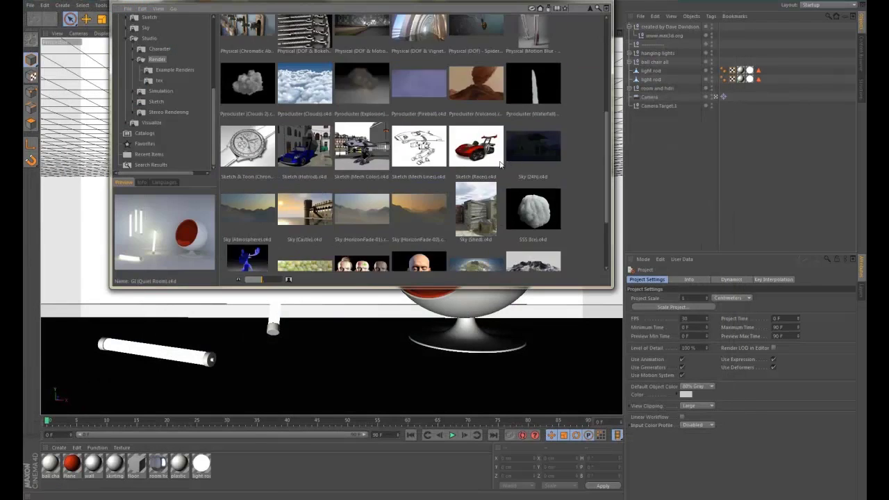
{"action": "scroll", "coordinate": [498, 164], "scroll_direction": "down", "scroll_amount": 1}
{"action": "double_click", "coordinate": [360, 220]}
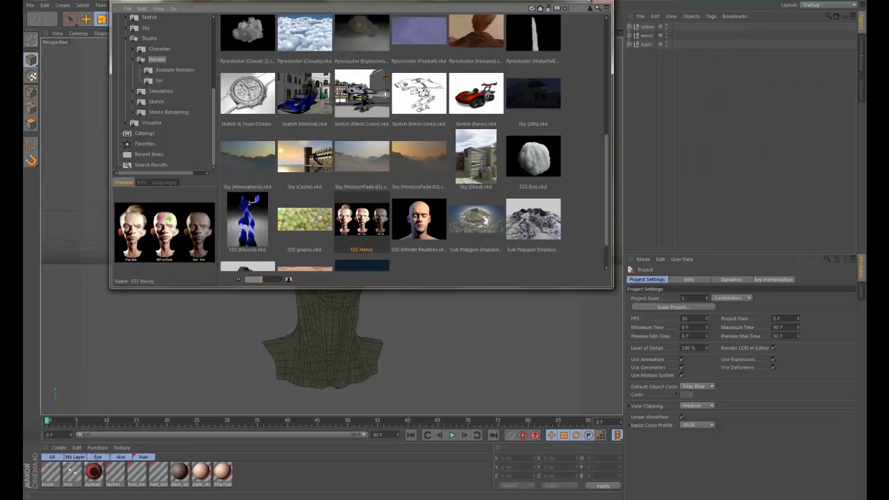
Step: Render the Henry head to the Picture Viewer in 00:00:50, then close the viewer
{"action": "left_click", "coordinate": [590, 5]}
{"action": "left_click", "coordinate": [237, 18]}
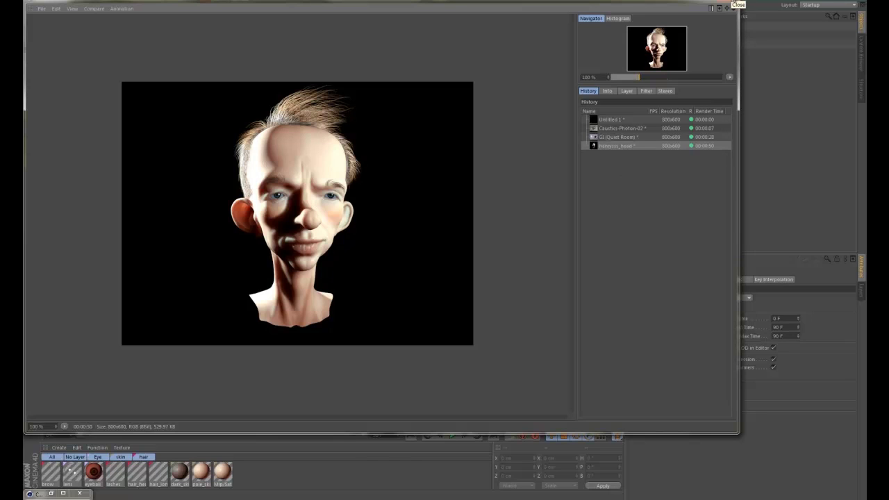
{"action": "left_click", "coordinate": [734, 8]}
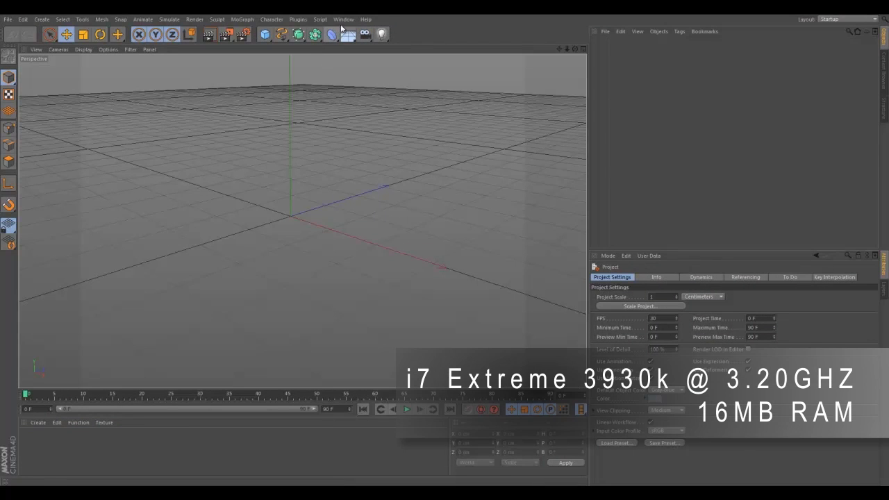
Step: Load Caustics-Photon-02 through Window > Content Browser and put the browser away
{"action": "left_click", "coordinate": [344, 19]}
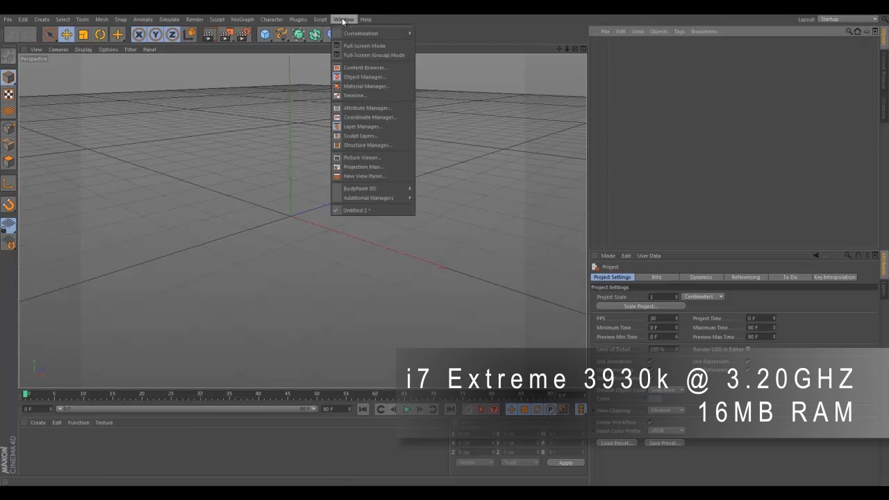
{"action": "left_click", "coordinate": [372, 67]}
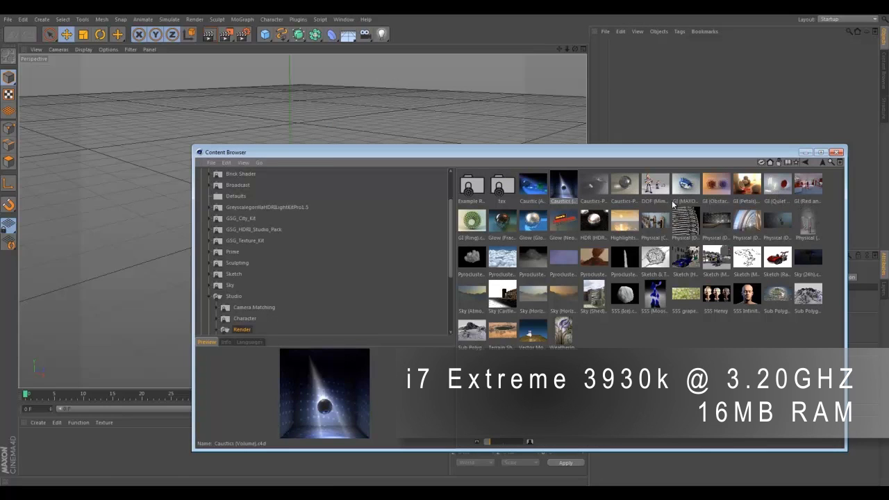
{"action": "double_click", "coordinate": [631, 183]}
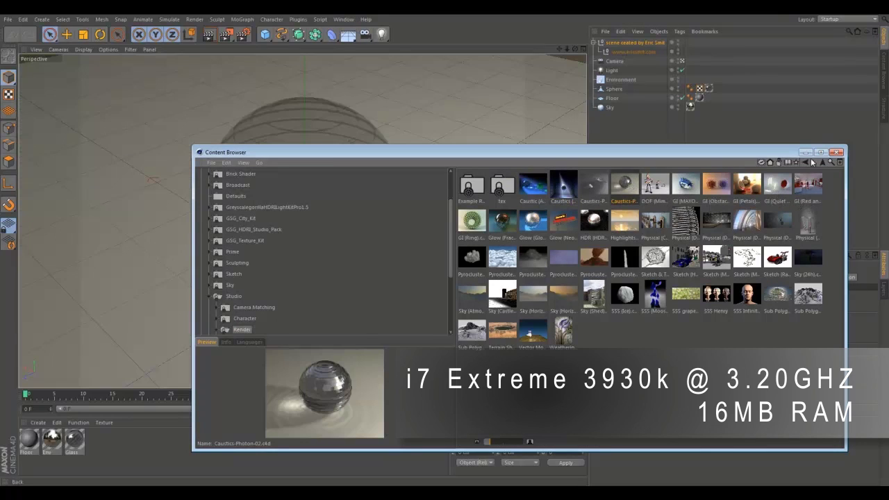
{"action": "left_click", "coordinate": [805, 152]}
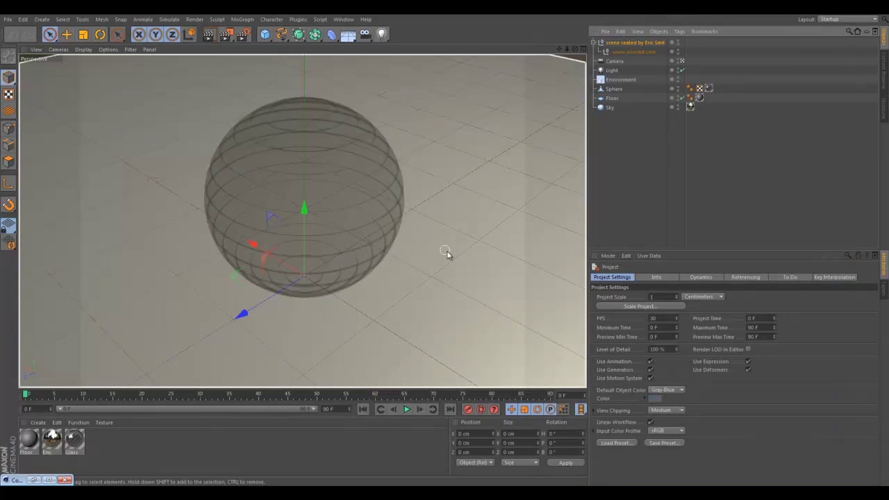
Step: Render the sphere in about 00:00:03, widen the viewer and History panel, then close it
{"action": "left_click", "coordinate": [226, 35]}
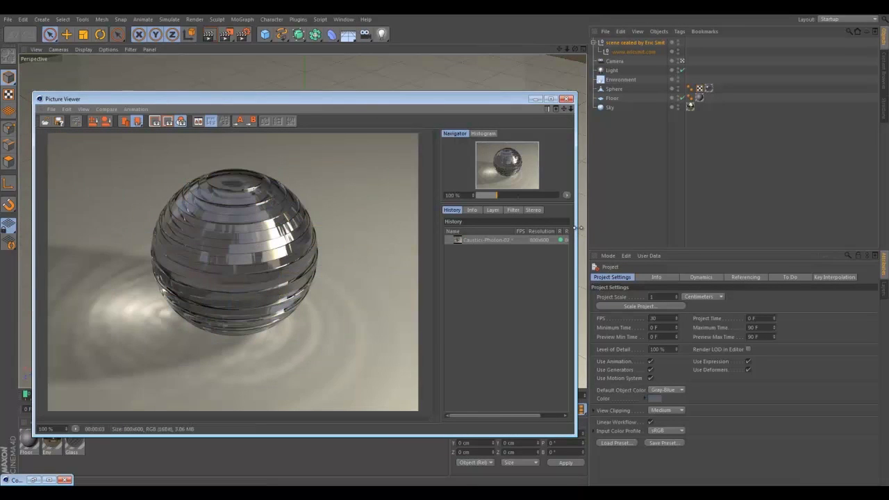
{"action": "left_click_drag", "start_coordinate": [576, 230], "coordinate": [669, 226]}
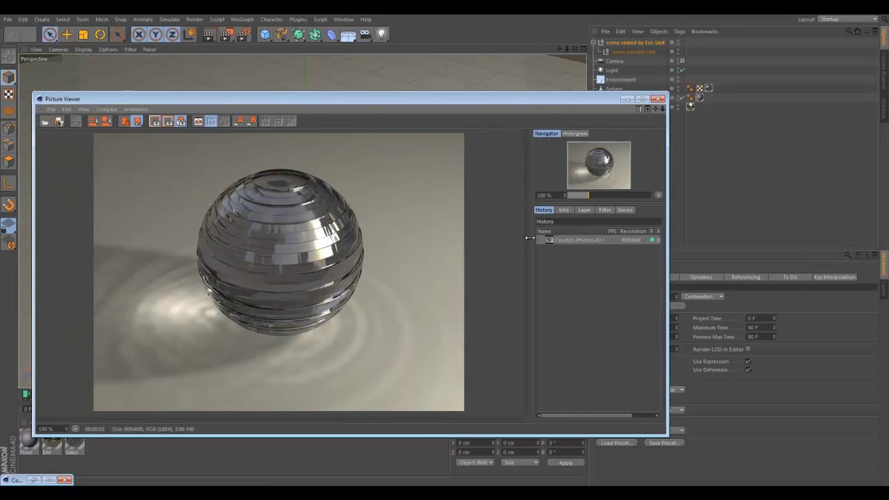
{"action": "left_click_drag", "start_coordinate": [527, 239], "coordinate": [497, 241]}
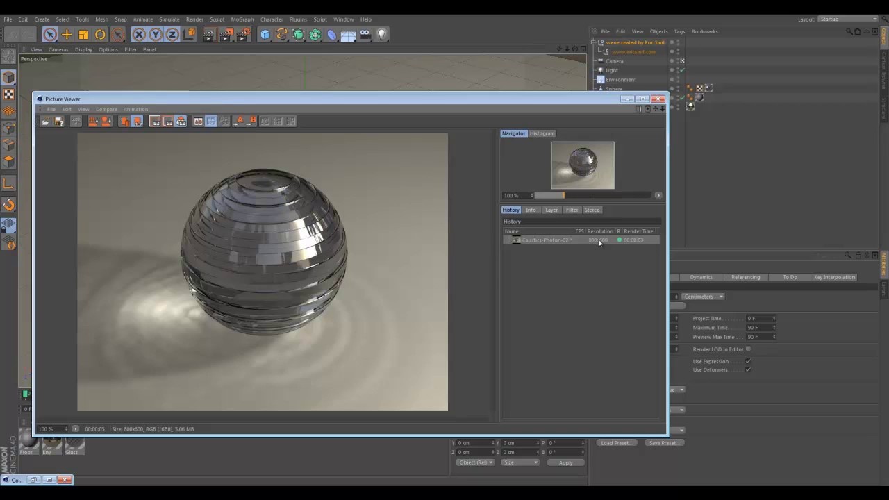
{"action": "left_click", "coordinate": [660, 99]}
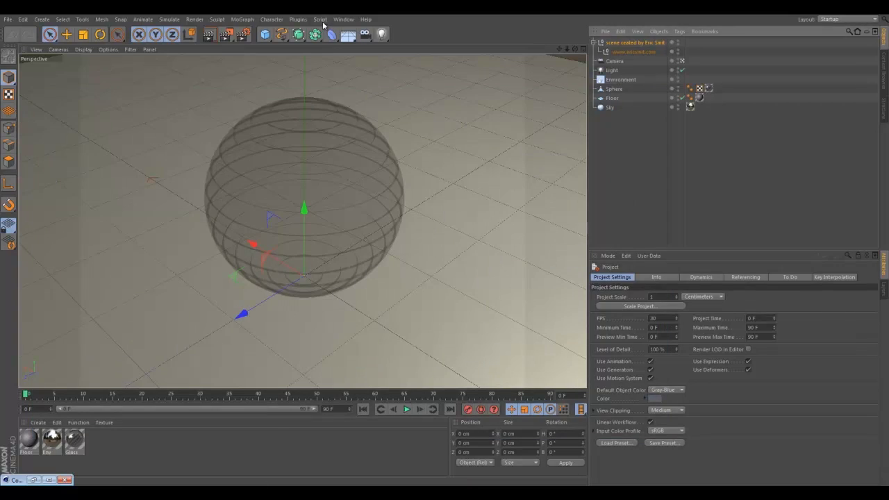
Step: Load the GI (Quiet Room) scene from the Content Browser via Shift+F8 and hide the browser
{"action": "key", "text": "shift+F8"}
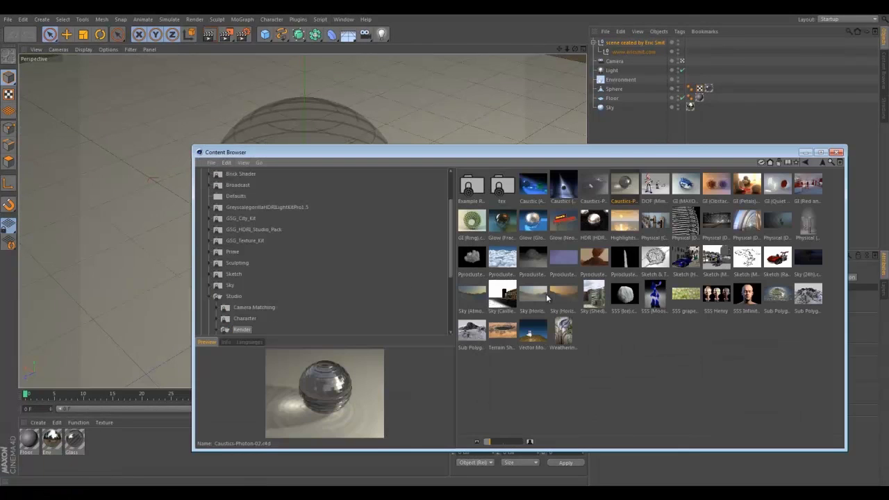
{"action": "double_click", "coordinate": [777, 183]}
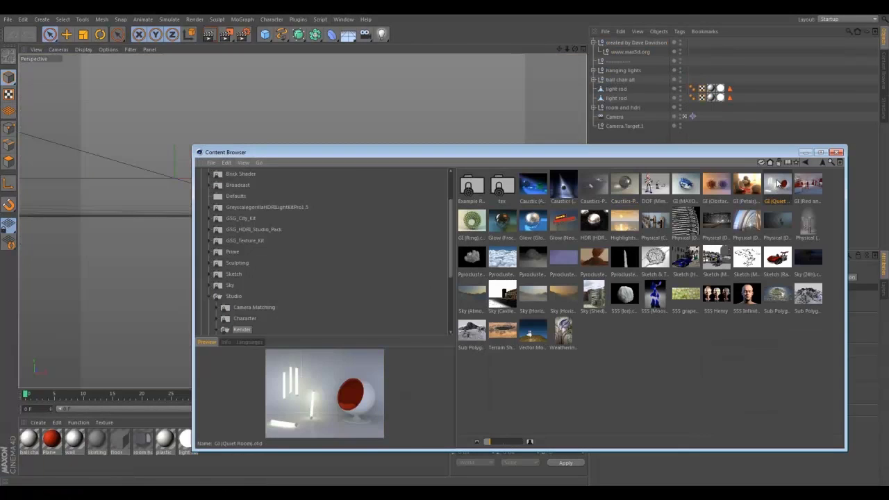
{"action": "left_click", "coordinate": [806, 152]}
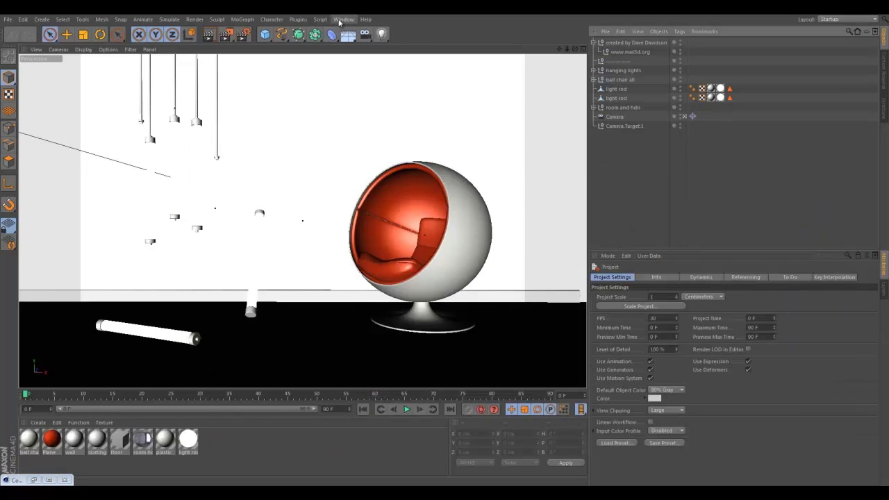
Step: Render the Quiet Room to the Picture Viewer in 00:00:15, then close the viewer
{"action": "left_click", "coordinate": [223, 36]}
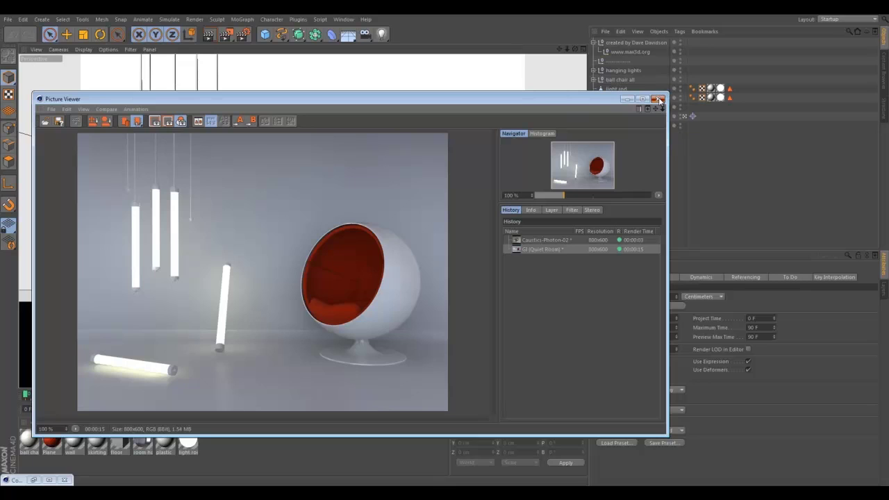
{"action": "left_click", "coordinate": [658, 99]}
{"action": "left_click", "coordinate": [343, 18]}
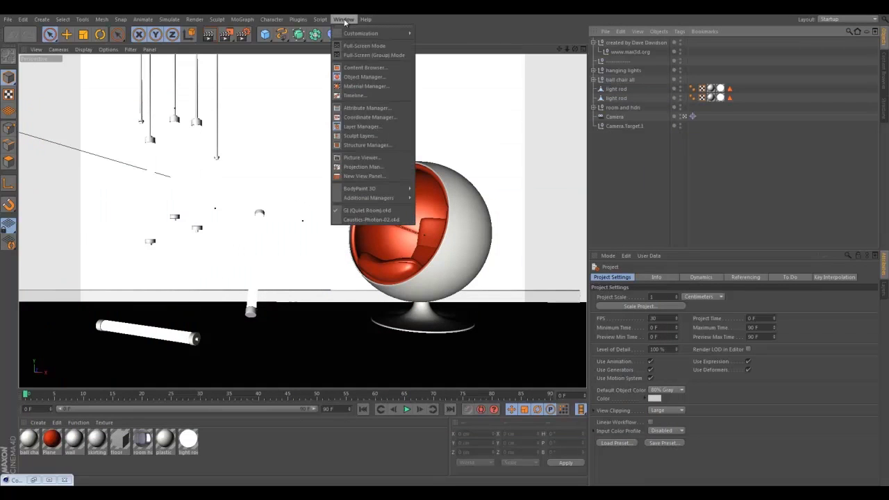
Step: Load SSS Henry from Window > Content Browser, render it in 00:00:32, and close the viewer
{"action": "left_click", "coordinate": [385, 67]}
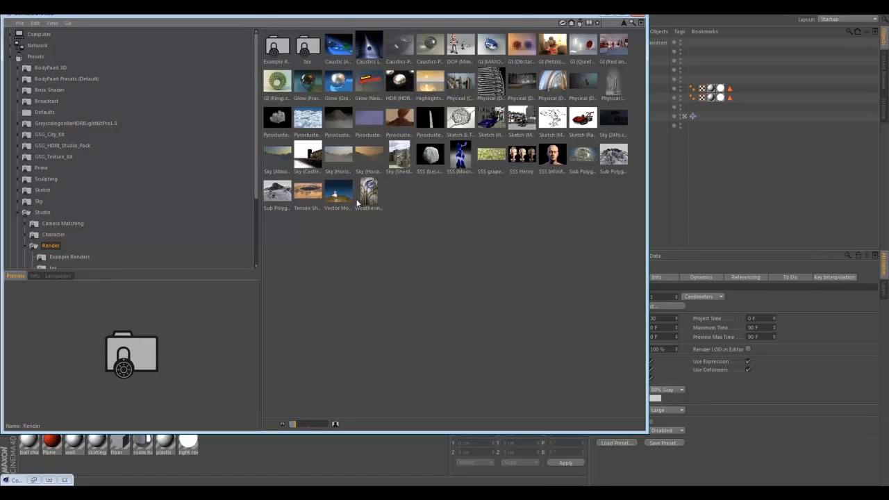
{"action": "left_click", "coordinate": [520, 158]}
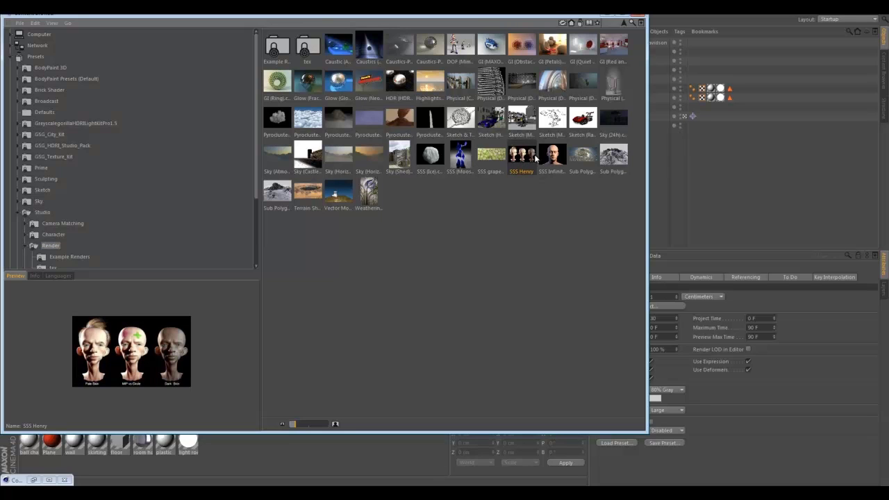
{"action": "double_click", "coordinate": [521, 154]}
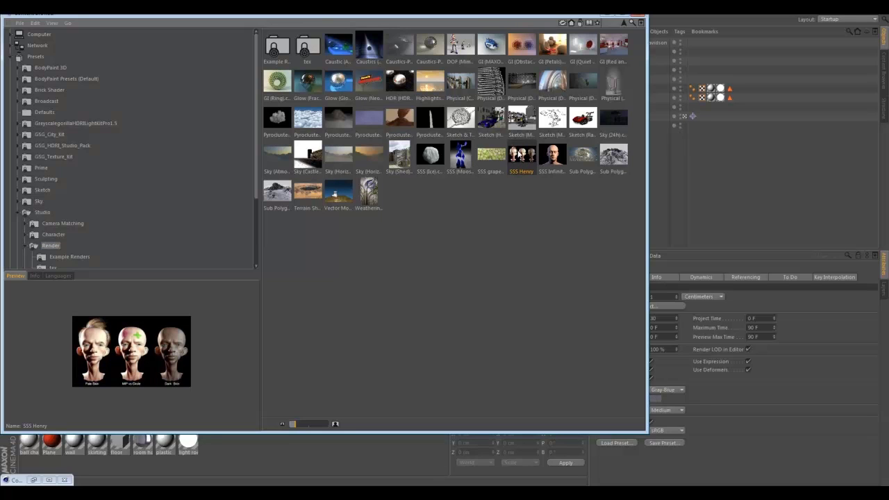
{"action": "left_click", "coordinate": [635, 17]}
{"action": "left_click", "coordinate": [227, 35]}
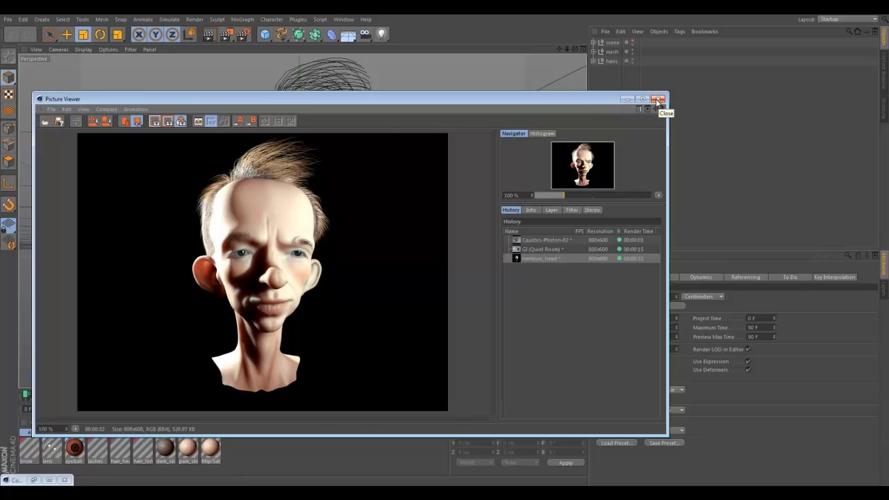
{"action": "left_click", "coordinate": [658, 100]}
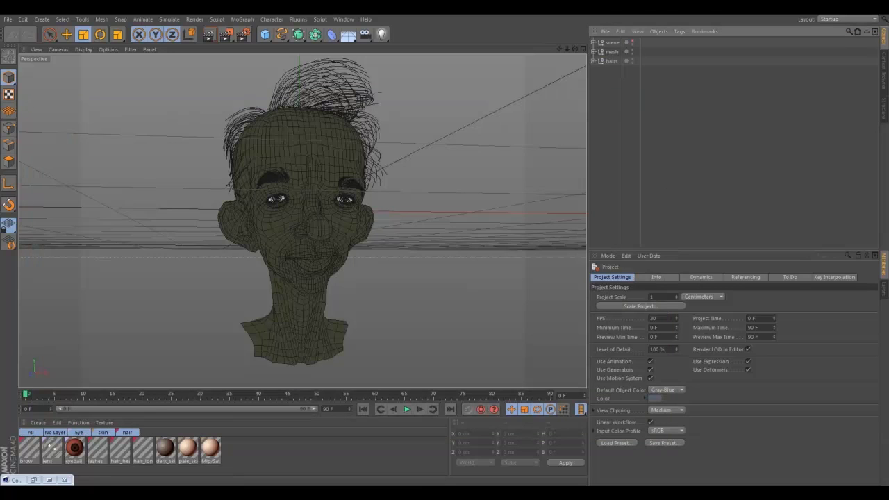